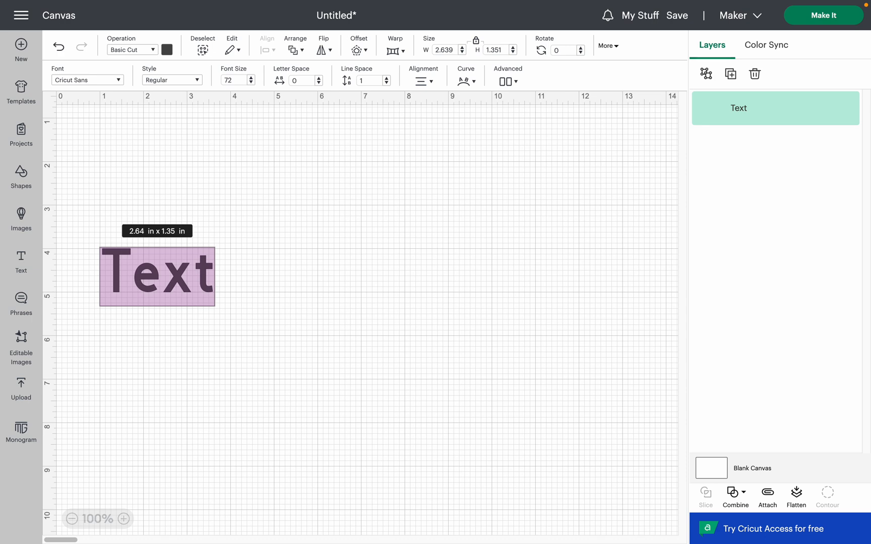
Replace the placeholder text with the first name and set its font to the system font Aprilo Story.
text(Brittany)
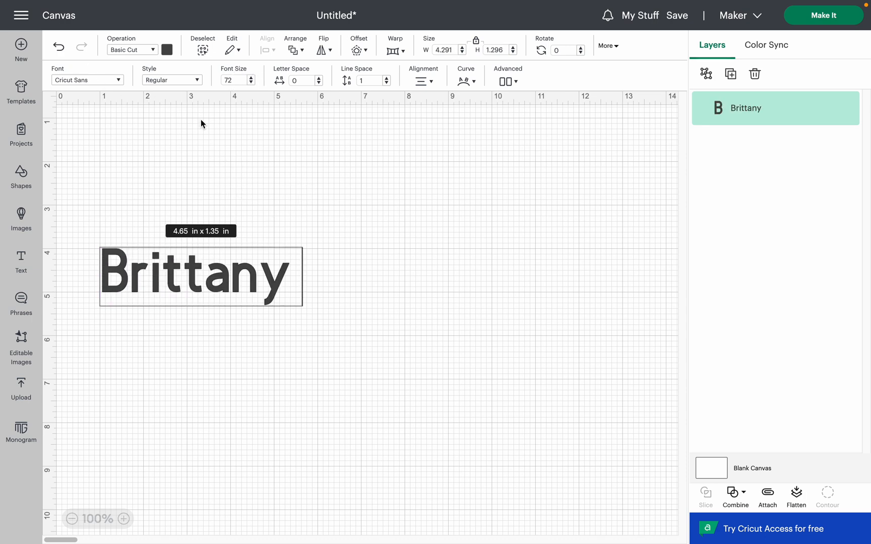
click(120, 81)
click(188, 93)
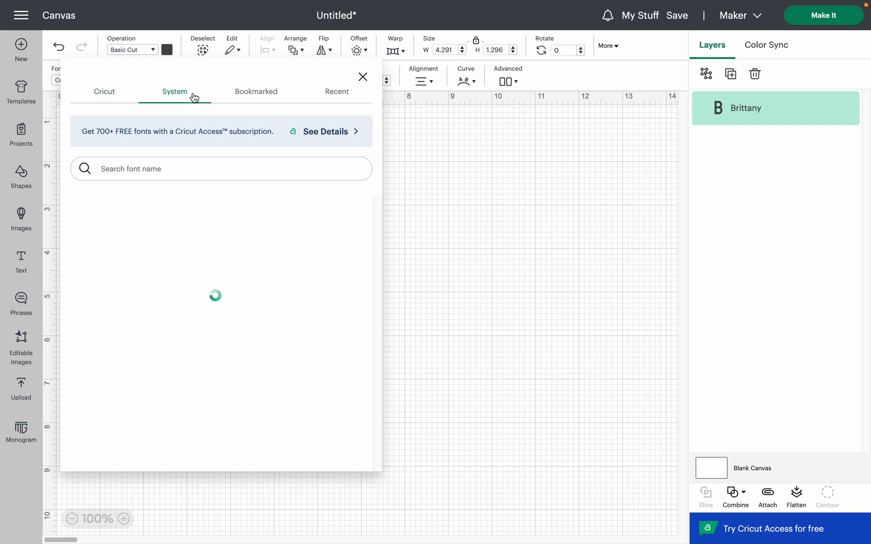
scroll(251, 305, down, 10)
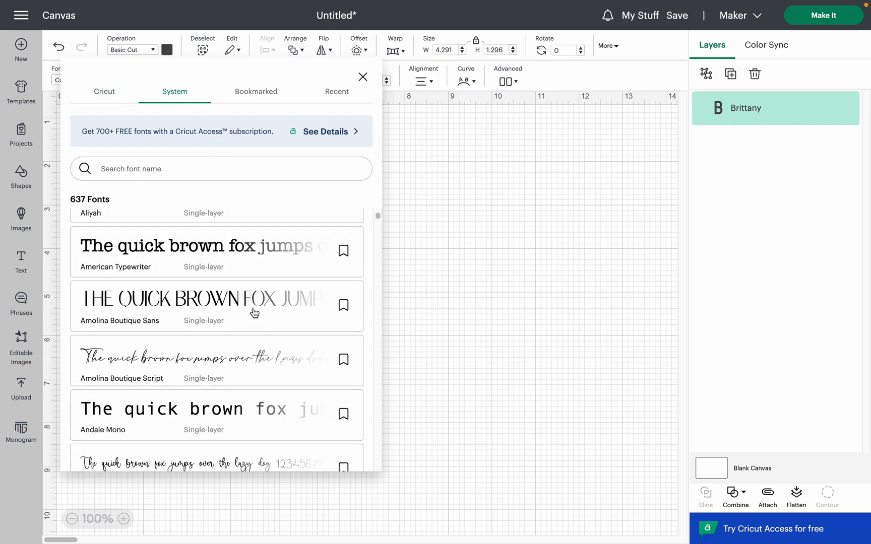
scroll(232, 315, down, 3)
scroll(229, 315, down, 5)
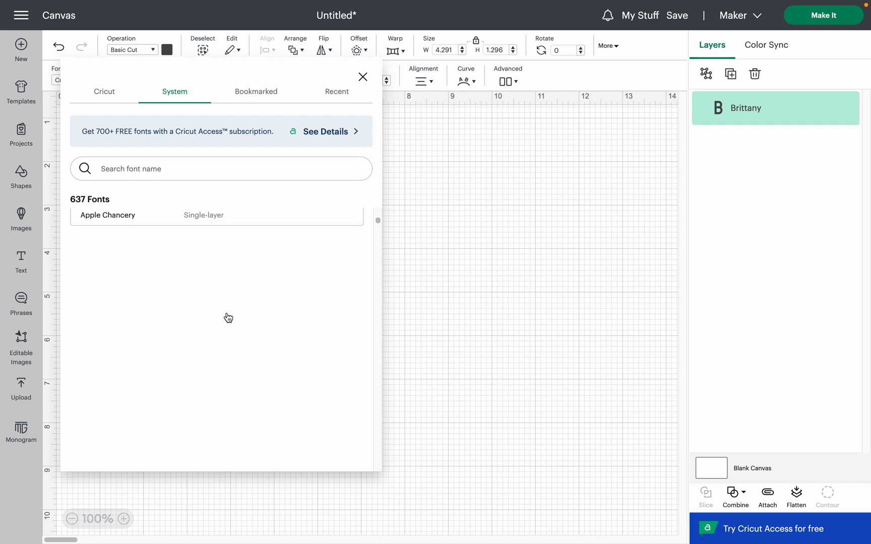
scroll(229, 348, down, 5)
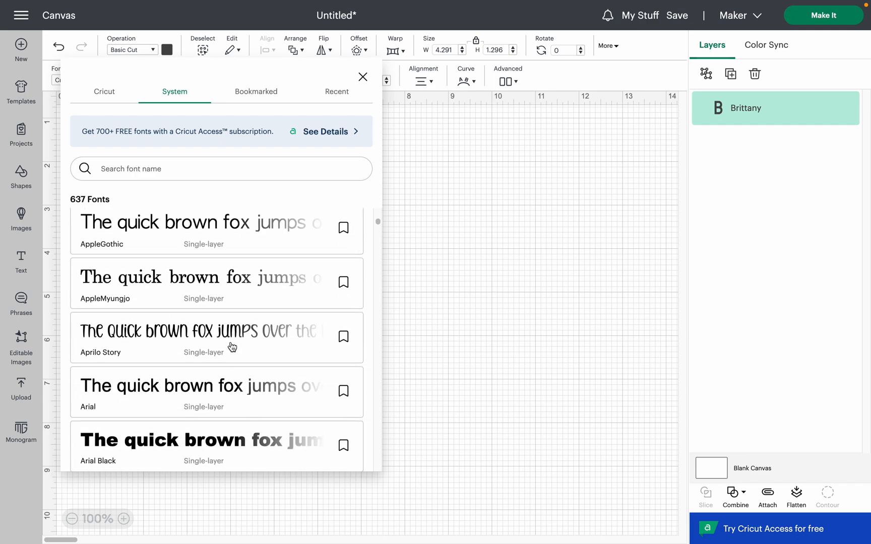
click(217, 267)
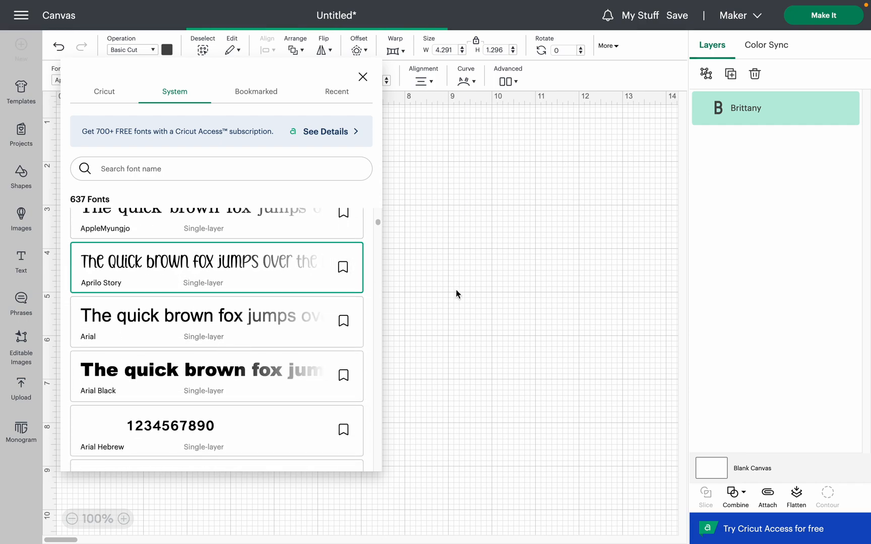
click(486, 259)
Move the name to about x 2.41, y 3 and create a 0.139 in rounded, welded offset around it.
drag(306, 237, 365, 231)
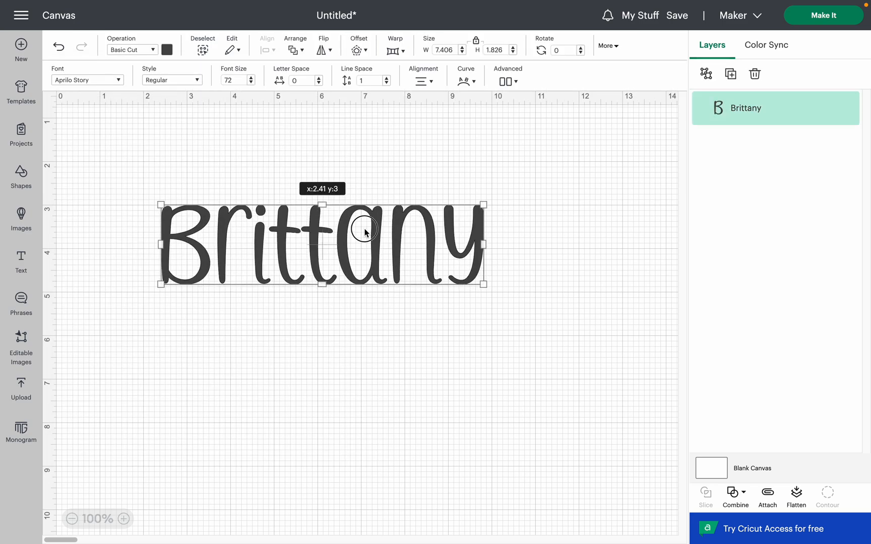
click(359, 51)
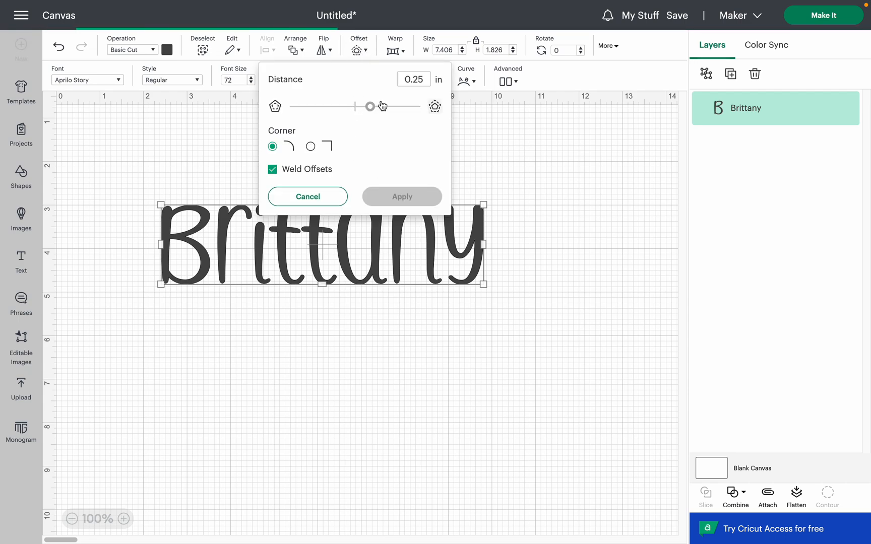
drag(371, 110, 363, 110)
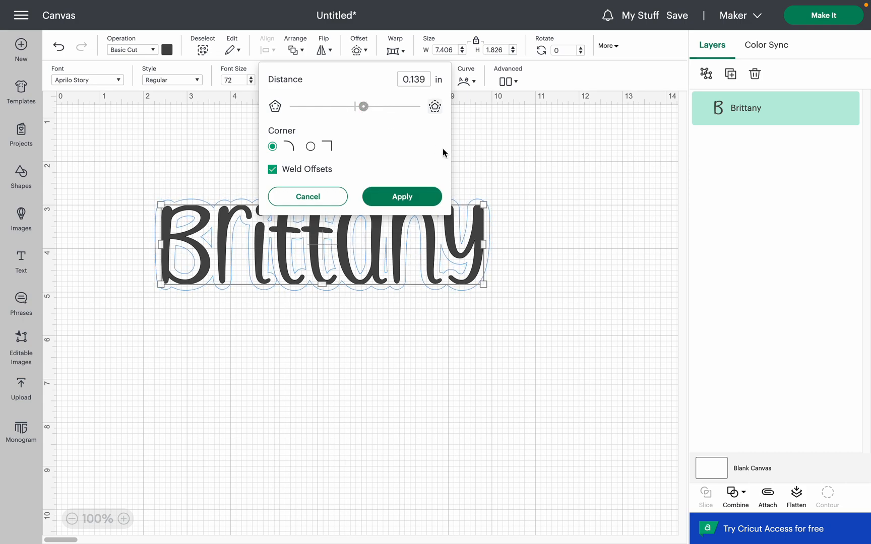
click(423, 198)
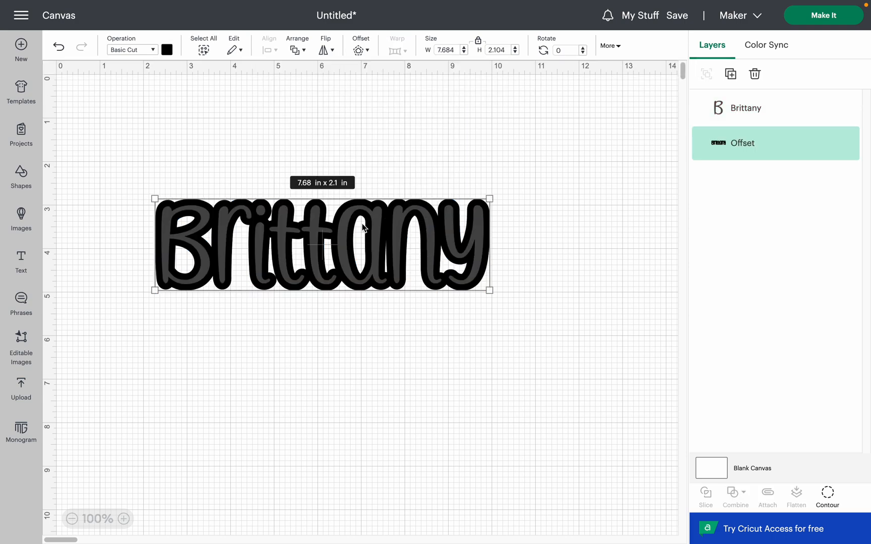
Move the offset shape below the name and hide all of its contours to fill the inner holes.
drag(385, 233, 401, 373)
click(453, 387)
click(831, 495)
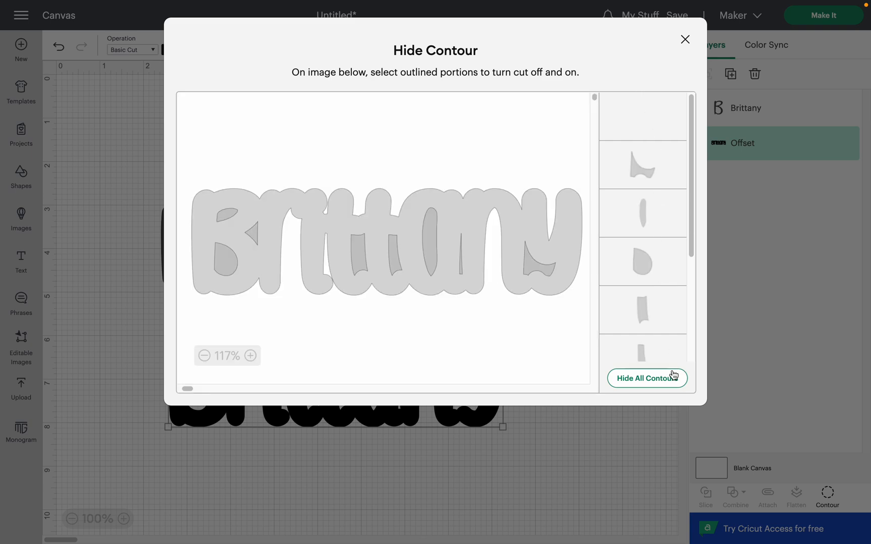
click(655, 380)
click(685, 39)
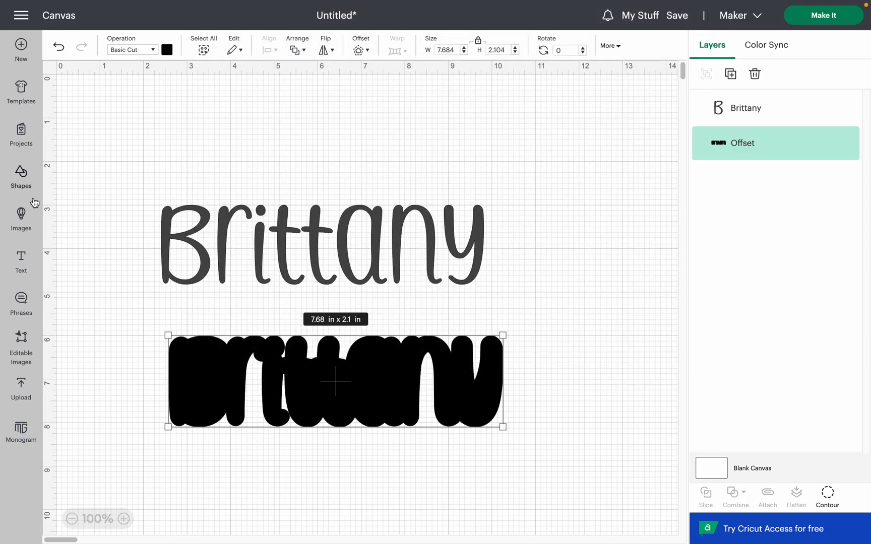
Insert a rounded square with unlocked proportions and stretch it to about 6.79 x 1.5 in over the gaps in the offset shape.
click(20, 174)
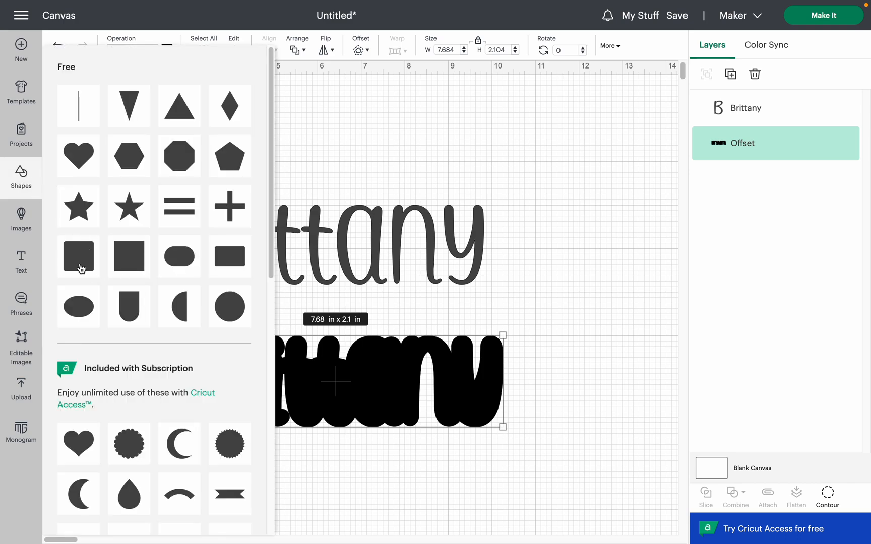
click(79, 267)
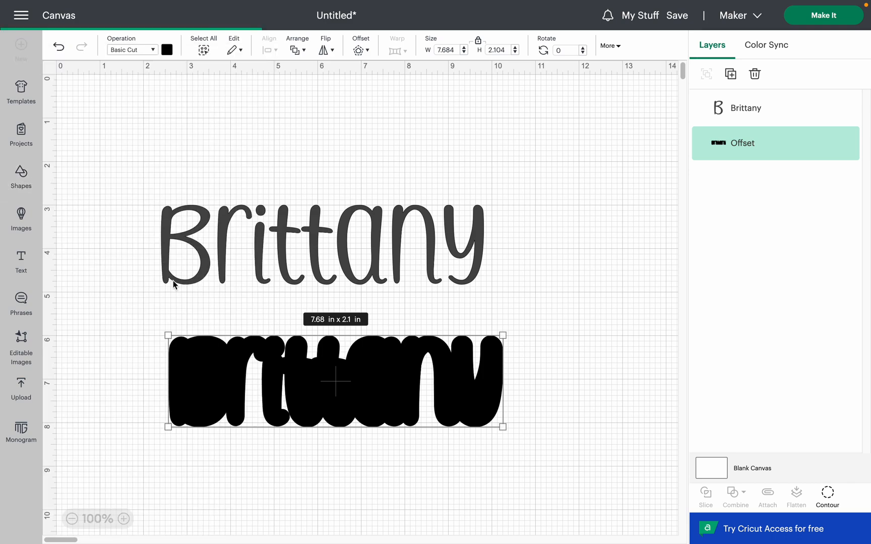
click(479, 45)
drag(168, 182, 370, 162)
drag(307, 119, 412, 368)
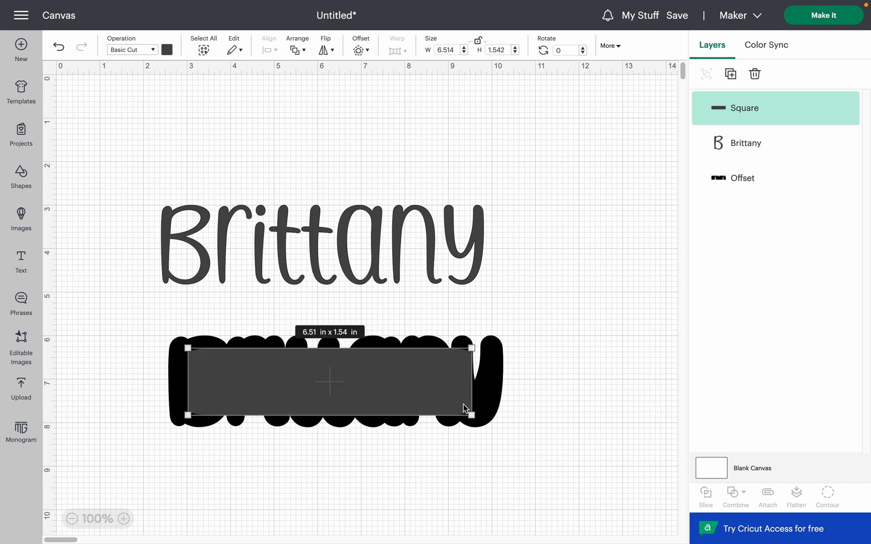
drag(472, 415, 484, 413)
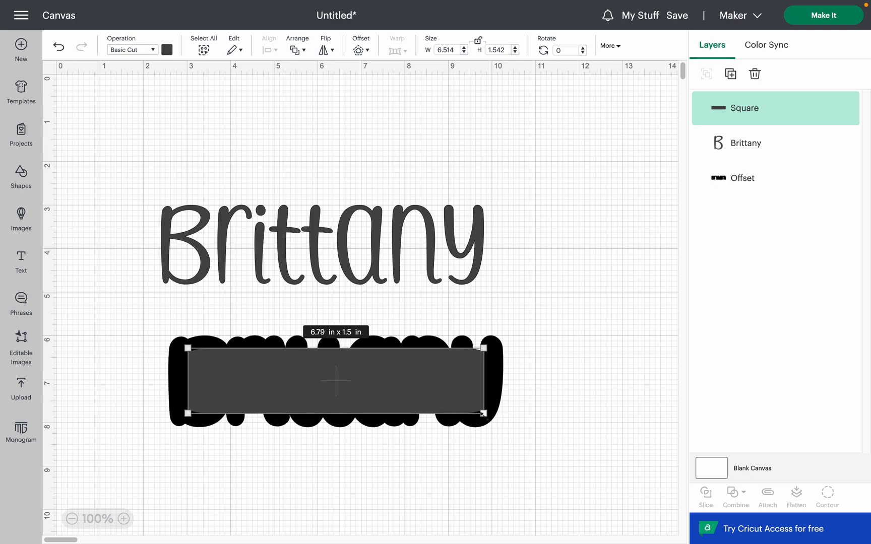
Weld the stretched rounded square and the black offset shape into one solid backing.
click(582, 372)
drag(582, 424, 208, 364)
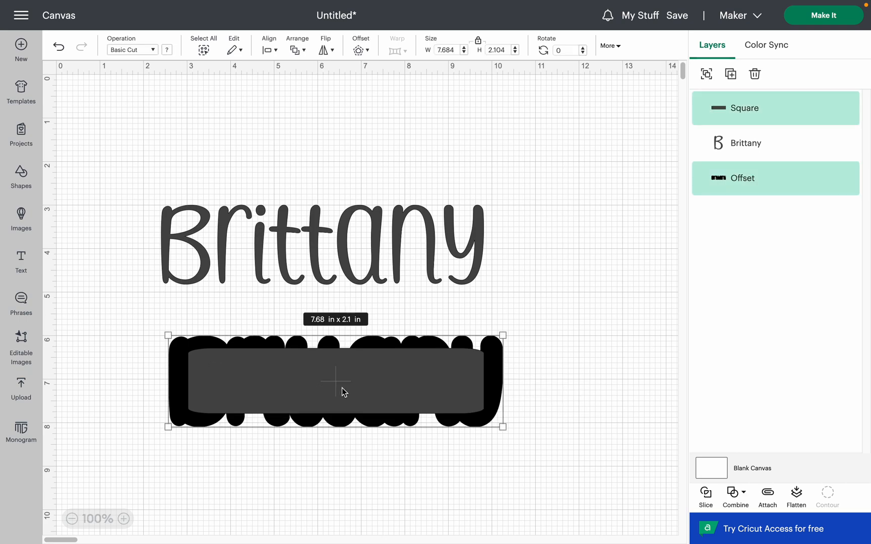
click(743, 493)
click(772, 354)
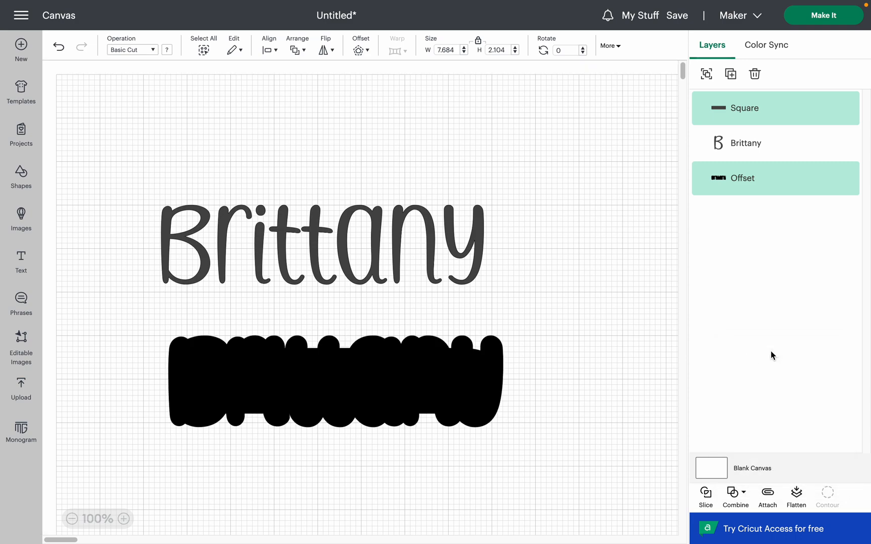
Move the welded backing onto the name, send it to the back and centre it behind the letters.
drag(371, 390, 354, 256)
click(354, 252)
right_click(353, 249)
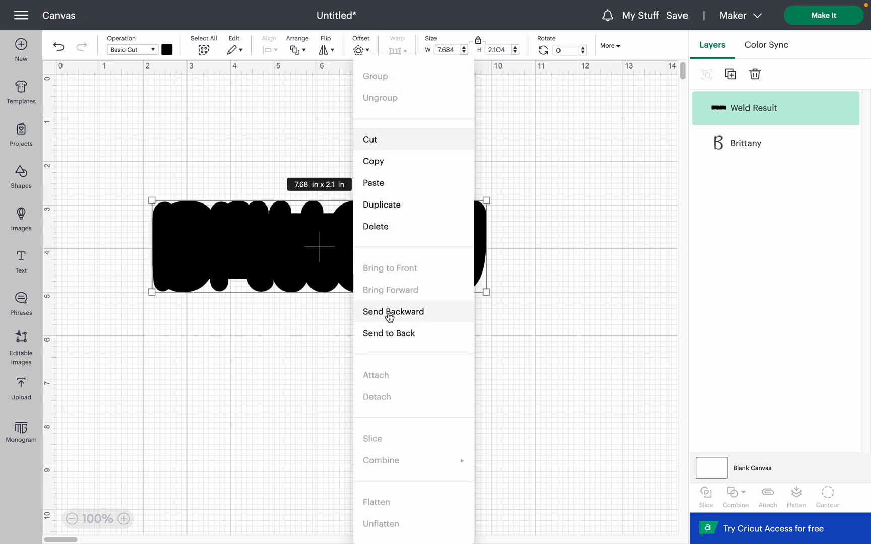
click(388, 334)
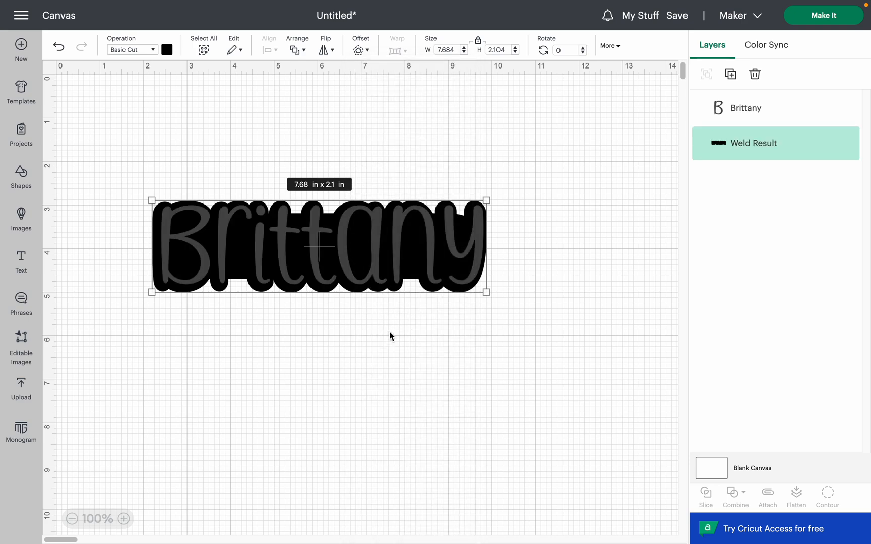
mouse_move(334, 228)
mouse_down()
mouse_move(326, 229)
mouse_move(333, 229)
mouse_up()
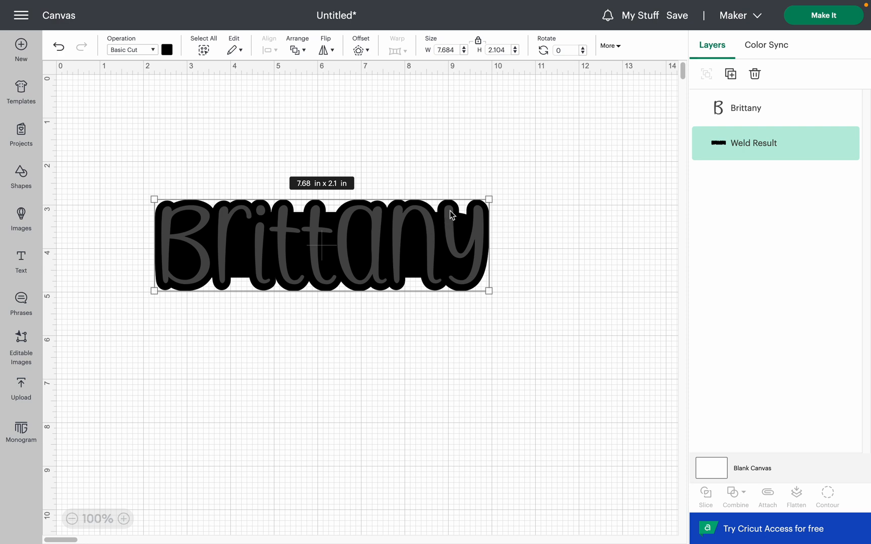
Create a second 0.139 in rounded, welded offset around the name and its black backing together.
drag(588, 326, 217, 182)
click(356, 49)
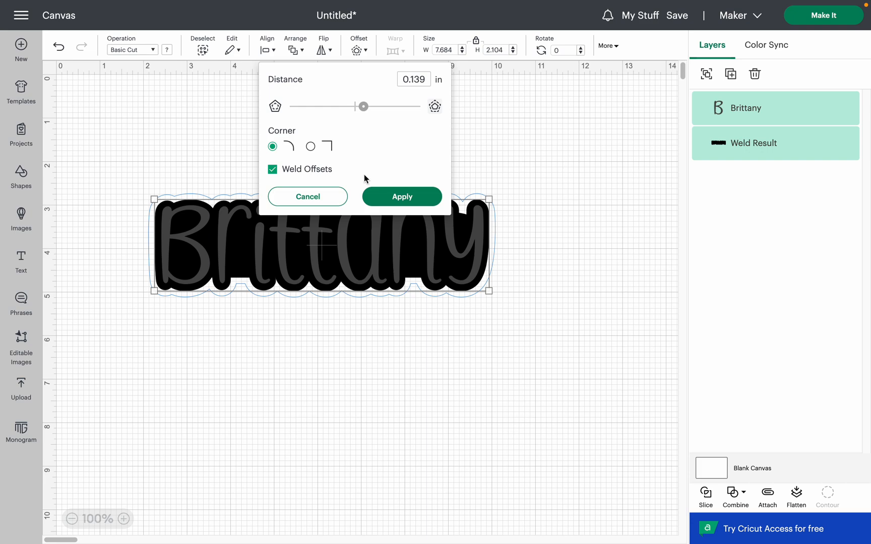
click(391, 196)
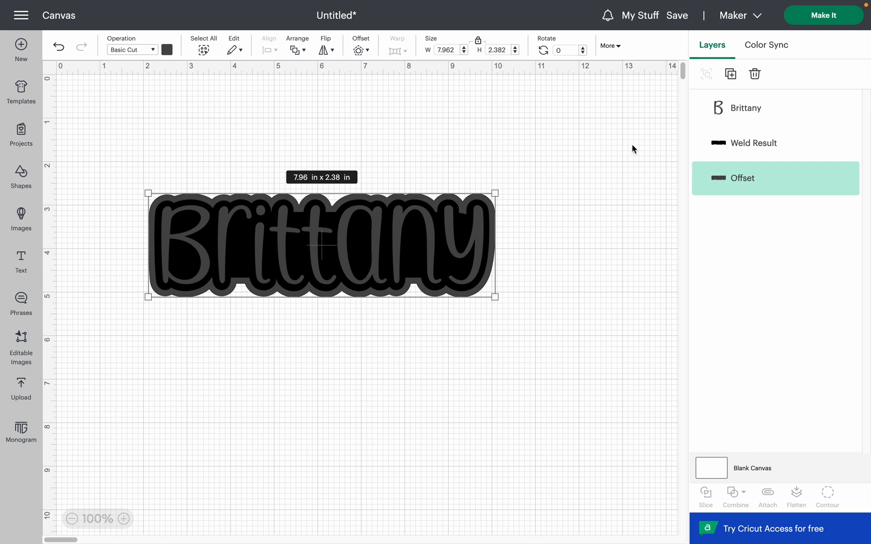
Change the color of the outer offset layer to light purple.
click(166, 50)
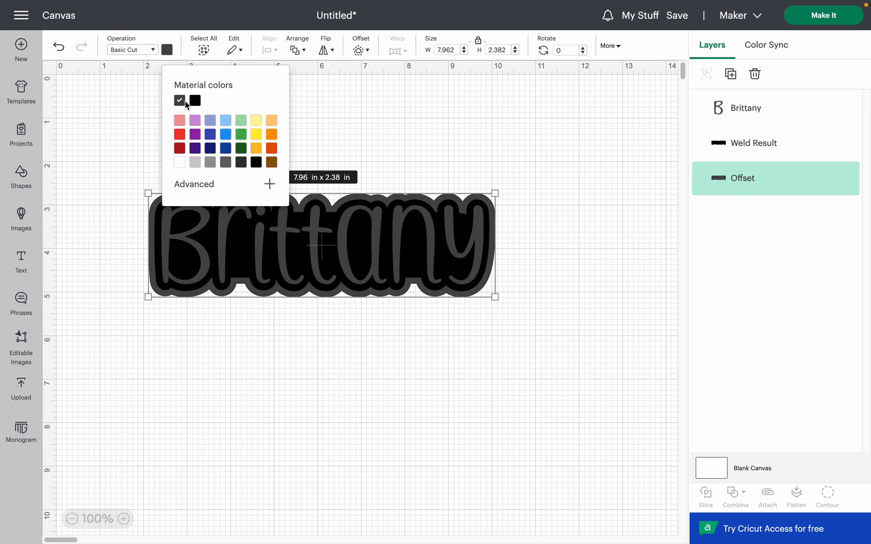
click(182, 161)
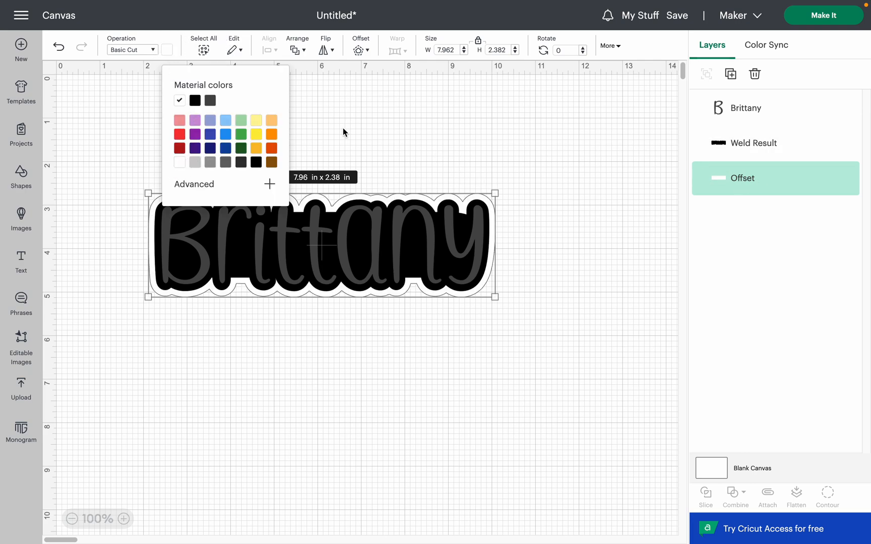
click(196, 122)
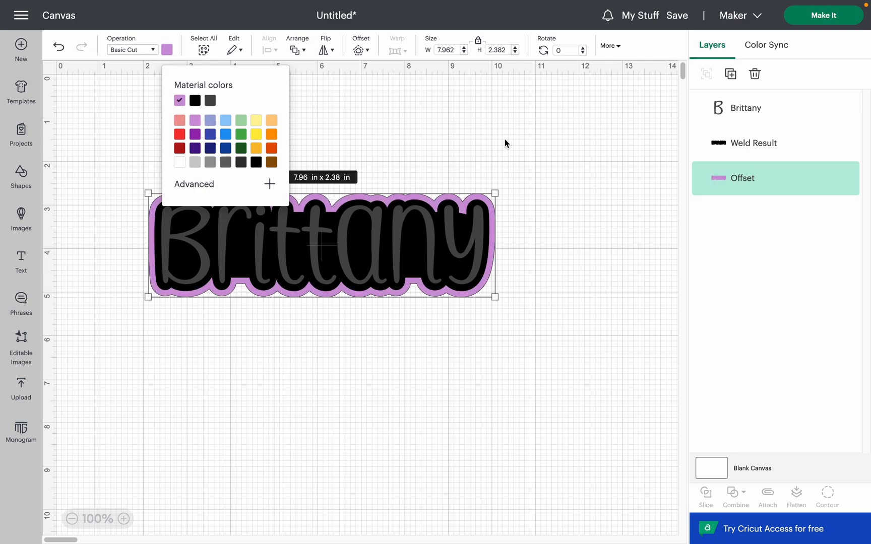
click(578, 222)
Move the name below the layered backing, then place it back centred on the black shape.
drag(426, 263, 428, 393)
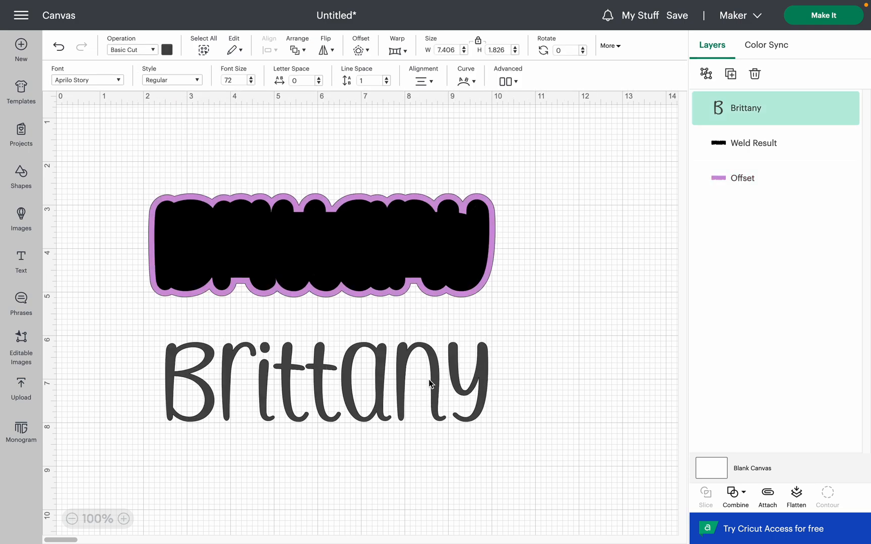
drag(374, 251, 388, 273)
drag(447, 409, 439, 267)
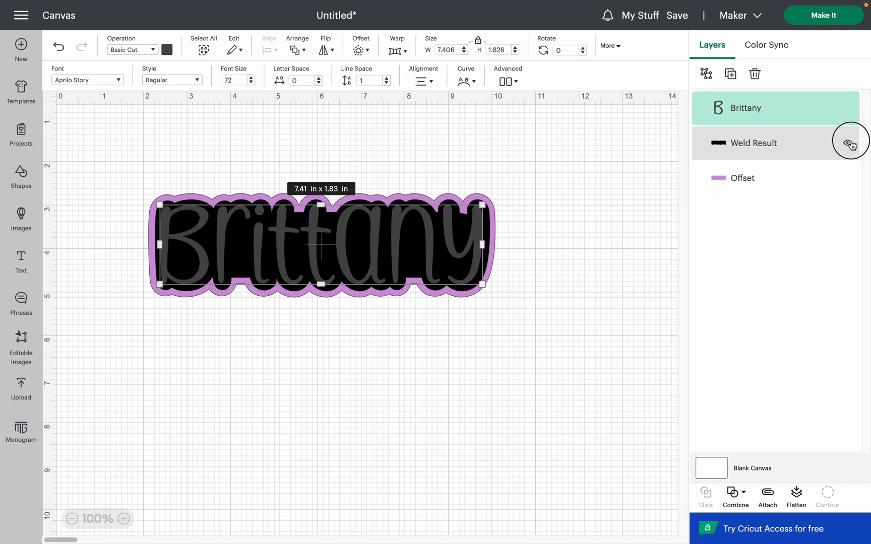
Hide and show the black welded layer and the purple offset layer in turn to compare how the name looks.
click(849, 144)
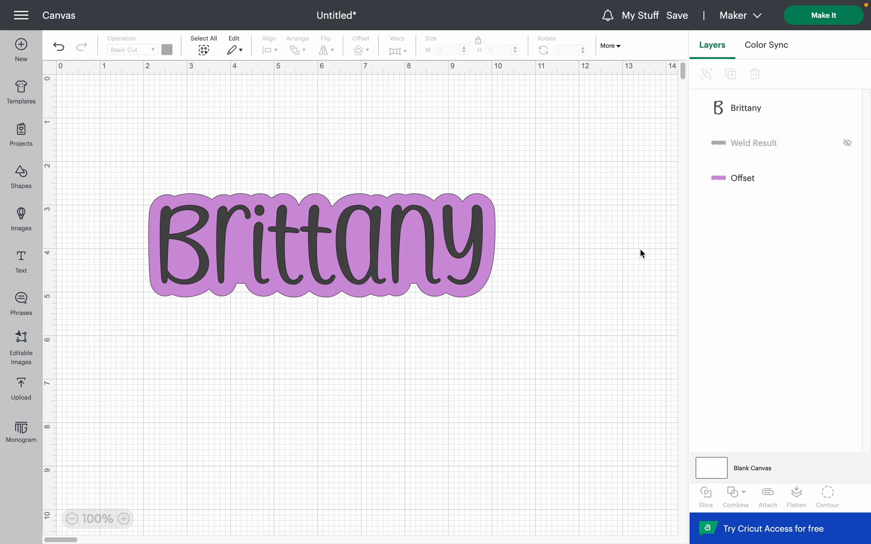
click(848, 145)
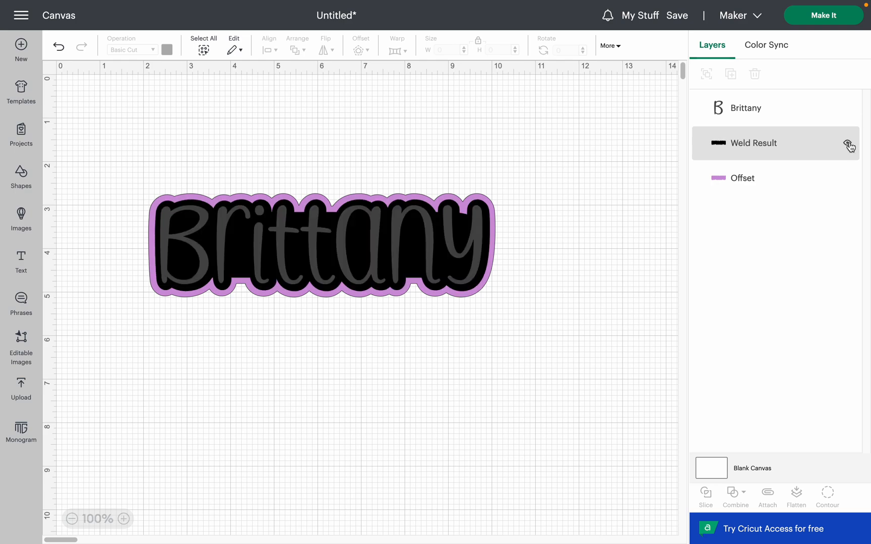
click(849, 144)
click(848, 145)
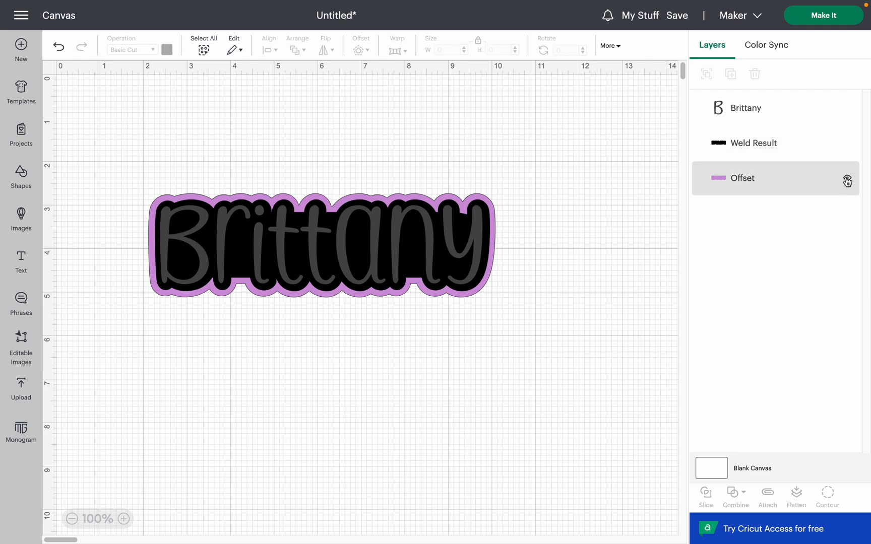
click(847, 179)
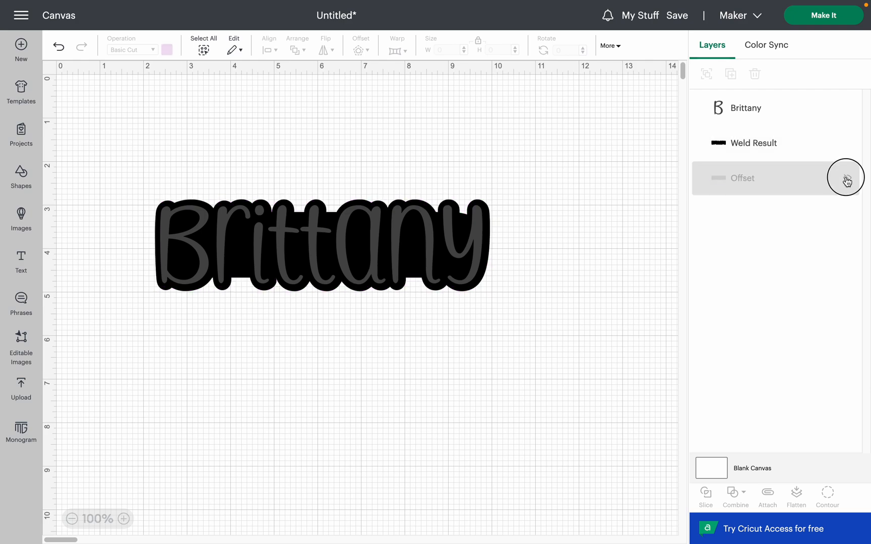
click(847, 180)
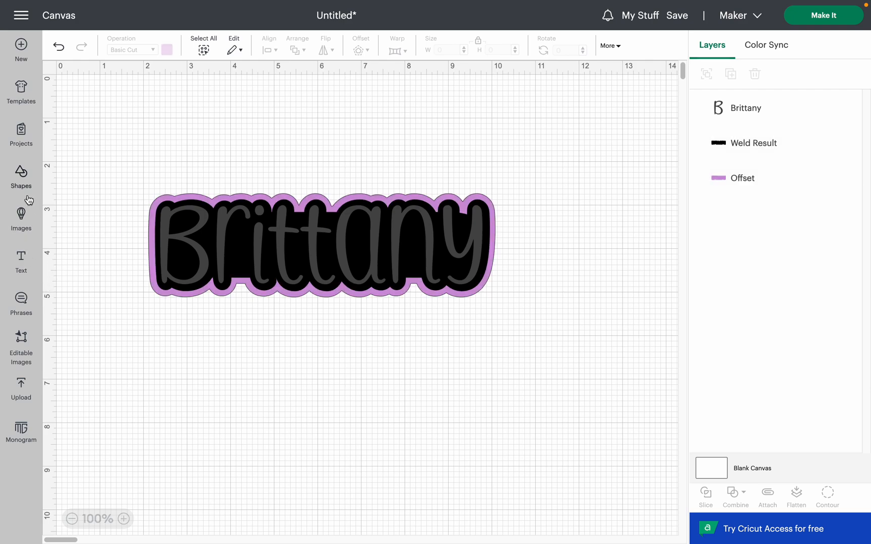
Add a second text object containing another first name in the Aprilo Story font.
click(43, 265)
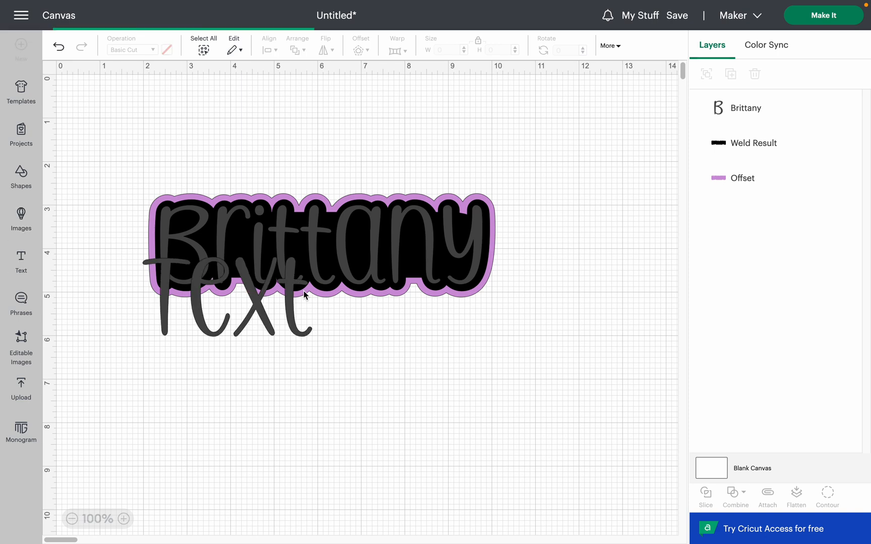
click(303, 291)
text(john)
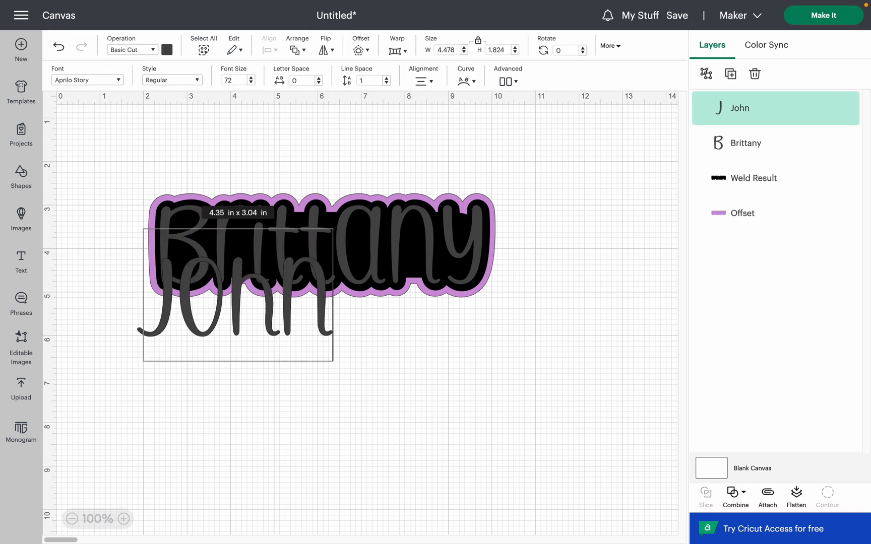
Move the second name below the layered design and create a welded rounded offset of about 0.028 in around it.
click(283, 325)
drag(283, 325, 414, 421)
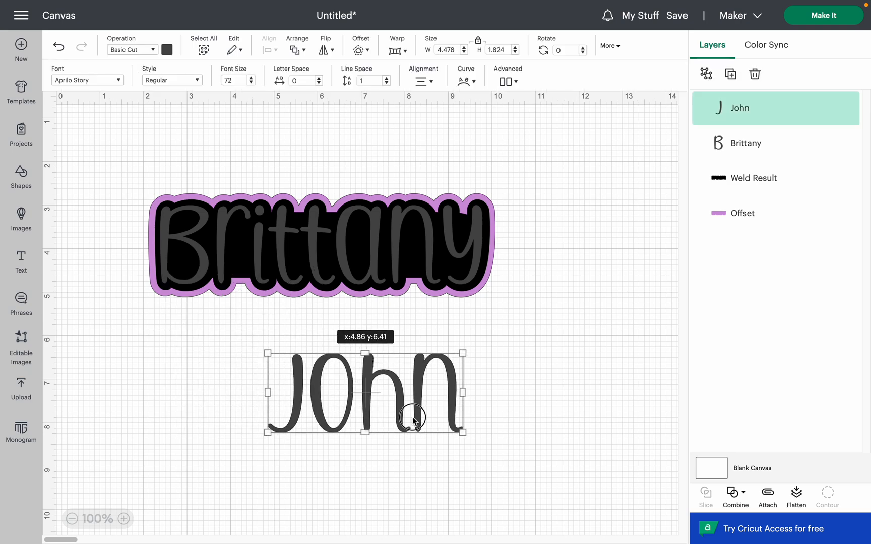
click(368, 53)
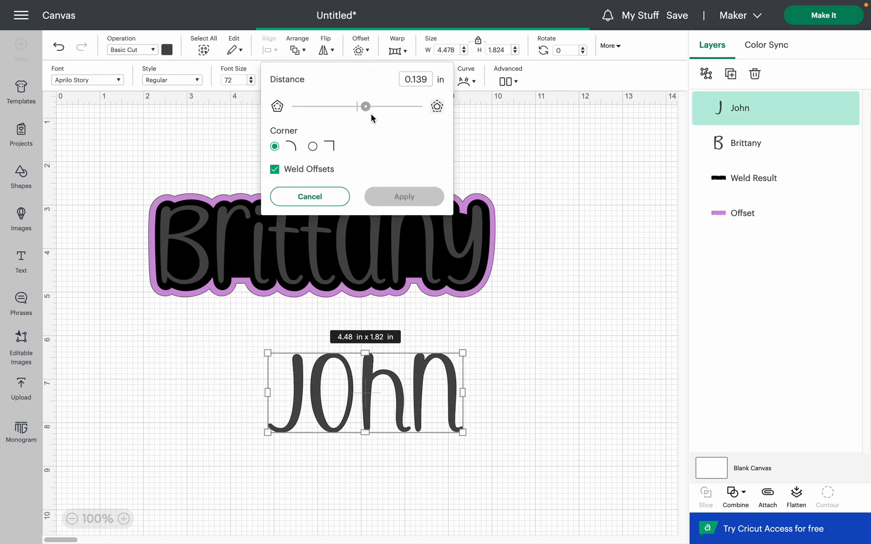
mouse_move(366, 110)
mouse_down()
mouse_move(377, 110)
mouse_move(360, 111)
mouse_up()
click(406, 196)
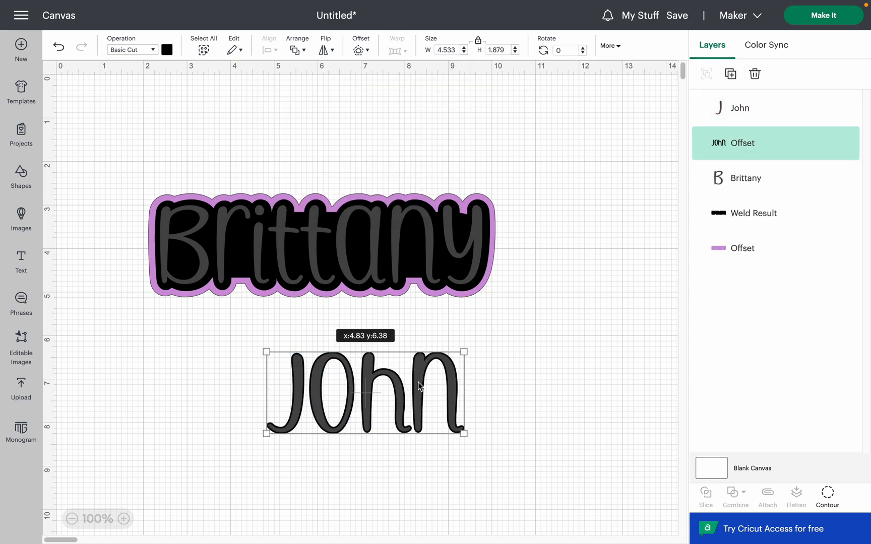
Hide the canvas grid and shift the second name's thin black offset slightly left to form a drop shadow.
click(53, 72)
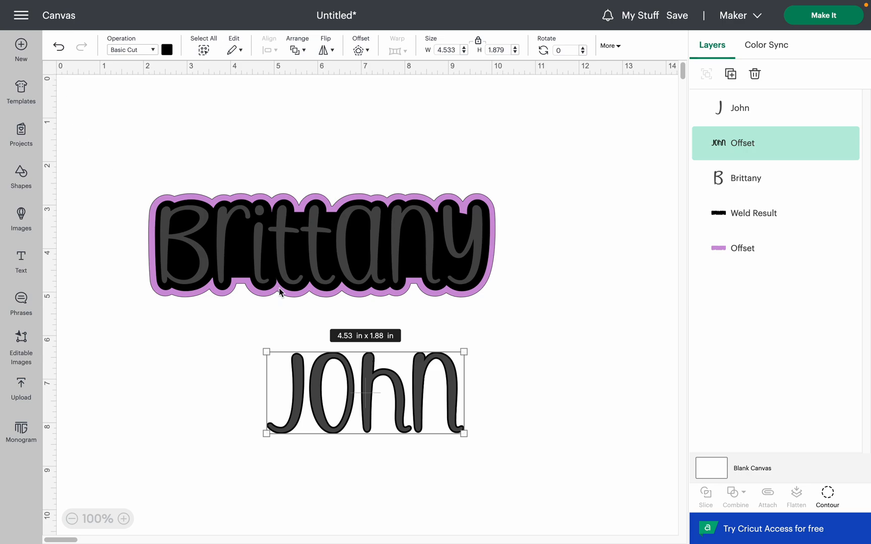
mouse_move(372, 374)
mouse_down()
mouse_move(396, 485)
mouse_move(580, 330)
mouse_move(554, 325)
mouse_move(365, 363)
mouse_move(369, 378)
mouse_up()
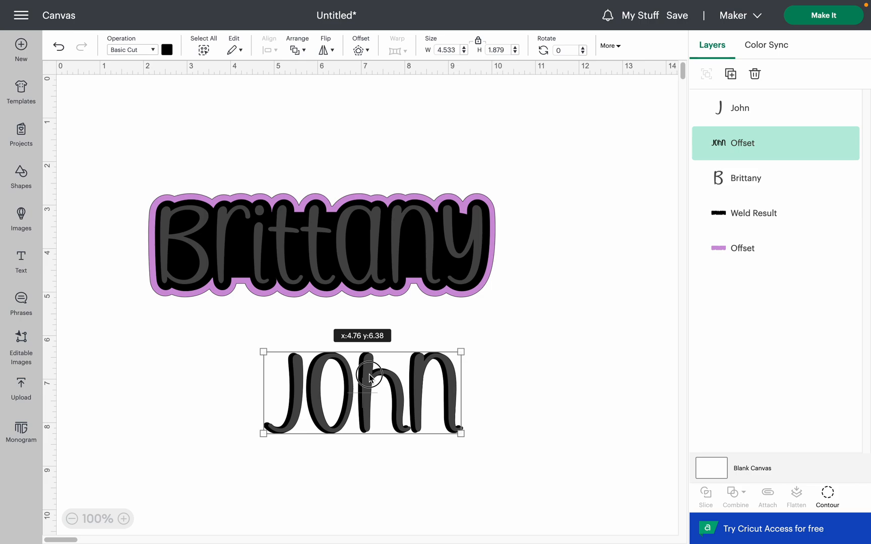
drag(369, 378, 370, 378)
click(602, 460)
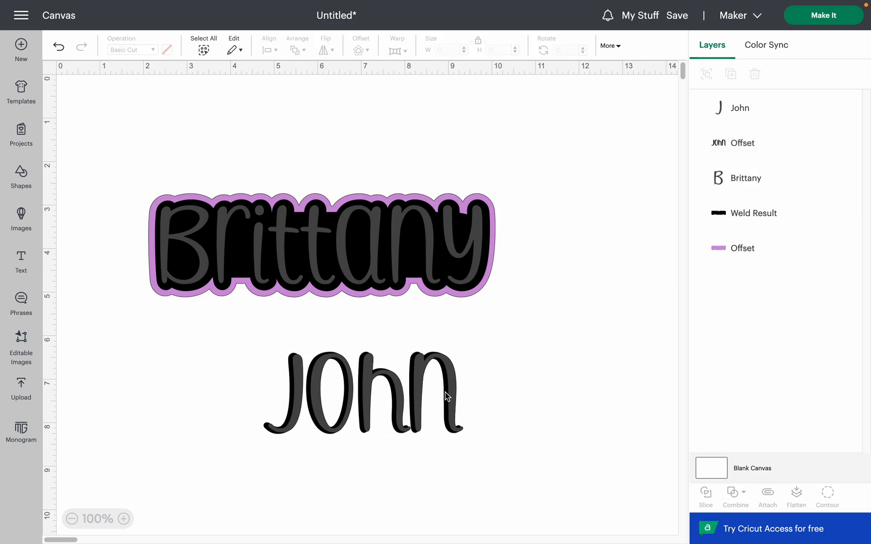
Delete the second name's text and add a new text object containing the same first name as the layered design.
drag(451, 386, 604, 395)
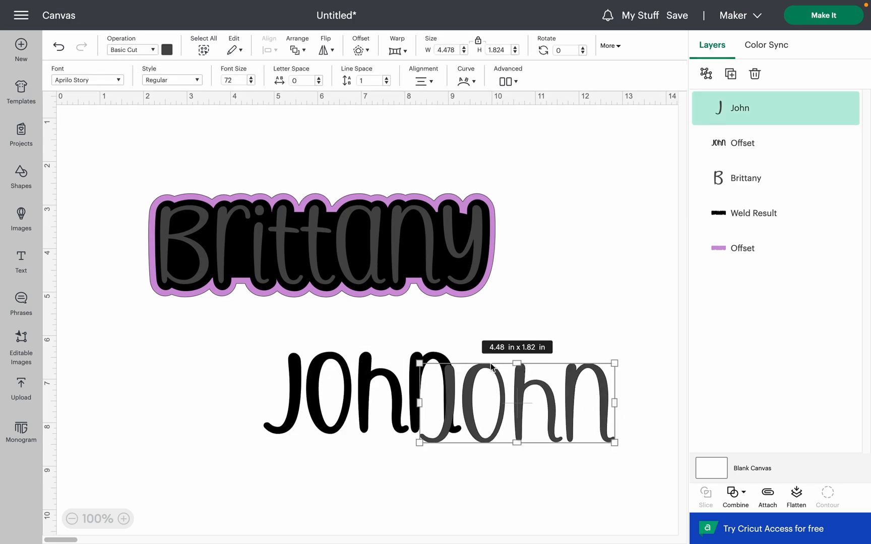
key(Delete)
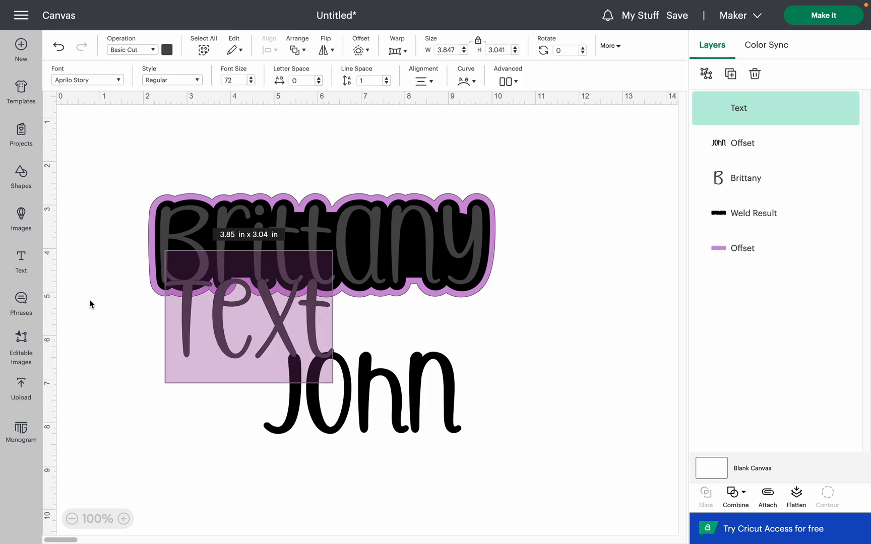
key(BackSpace)
text(Brittany)
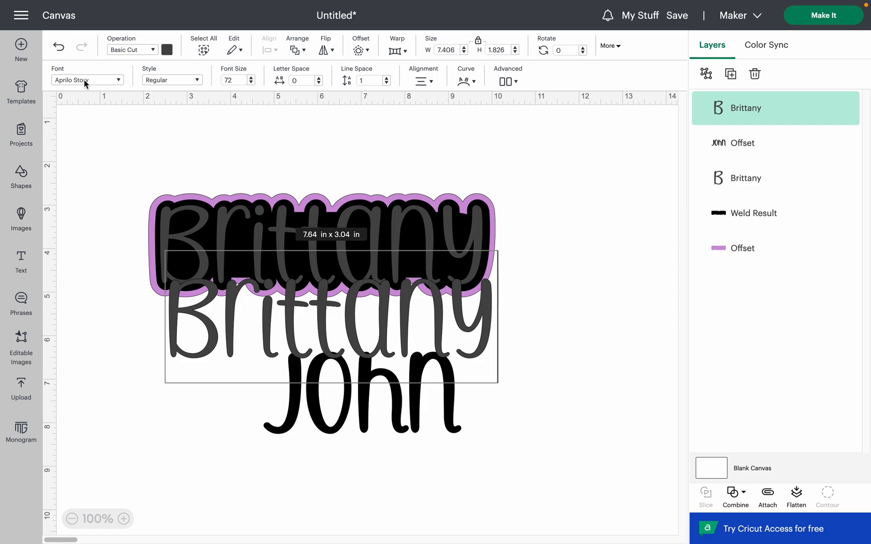
Change the new name's font to Michella Garden.
click(202, 170)
text(mmiche)
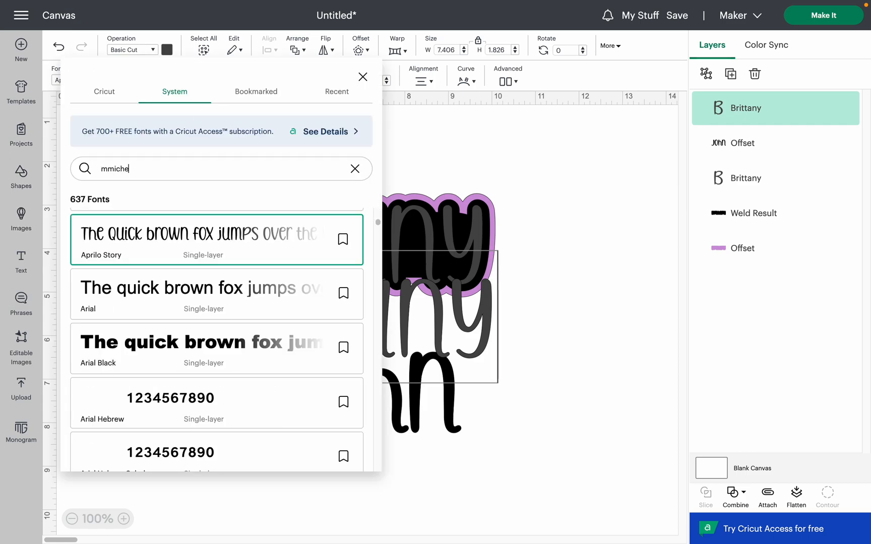
key(BackSpace)
text(ichel)
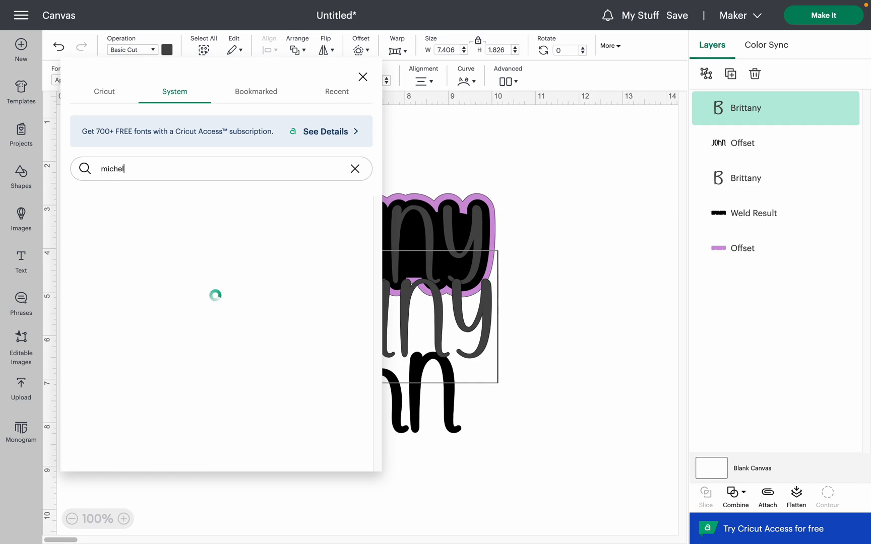
click(204, 235)
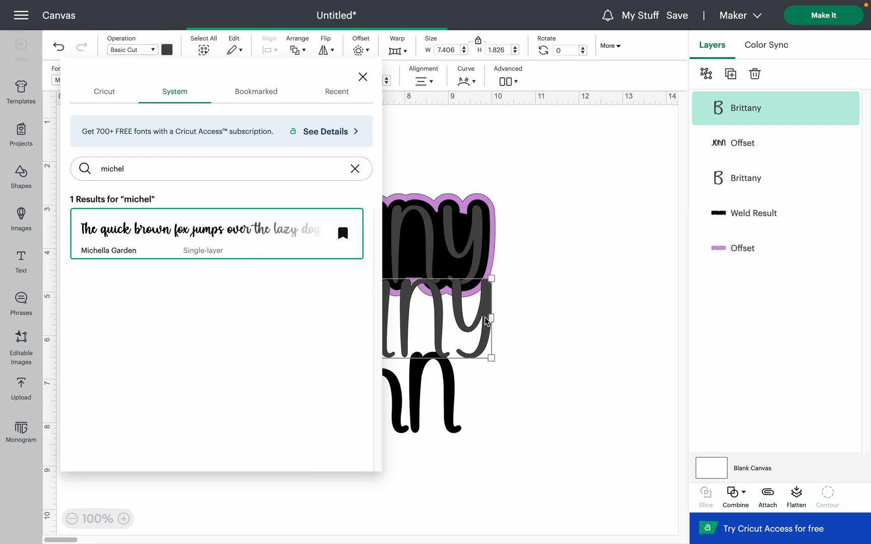
click(505, 347)
Move the script name below the layered design and delete the leftover thin offset of the second name.
drag(285, 347, 331, 374)
click(446, 377)
key(Delete)
click(449, 481)
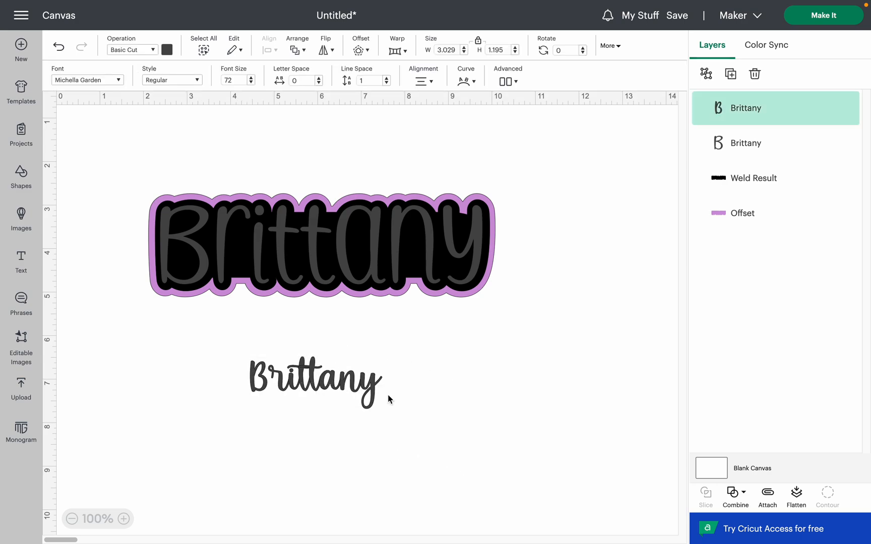
Unlock the proportions, enlarge the script name to about 7.01 x 2.54 in, and weld its letters together.
click(479, 40)
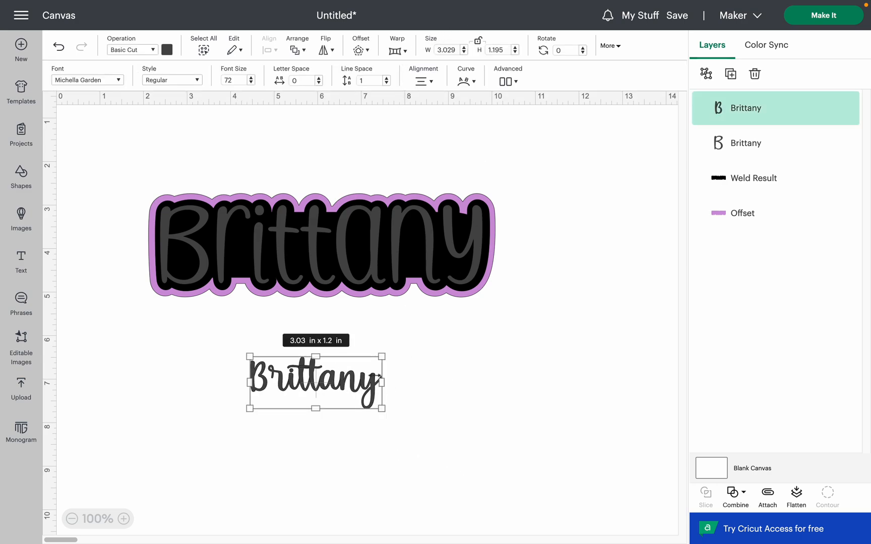
drag(382, 407, 555, 467)
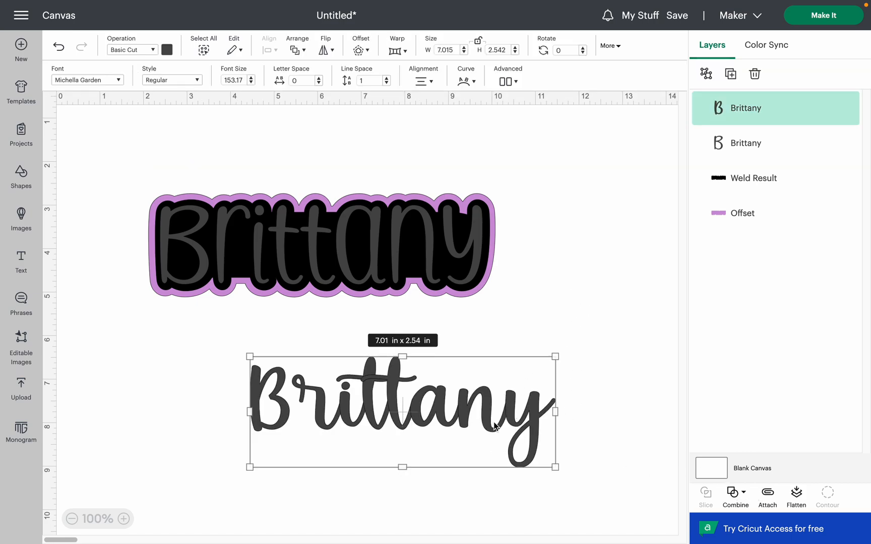
click(734, 492)
click(760, 359)
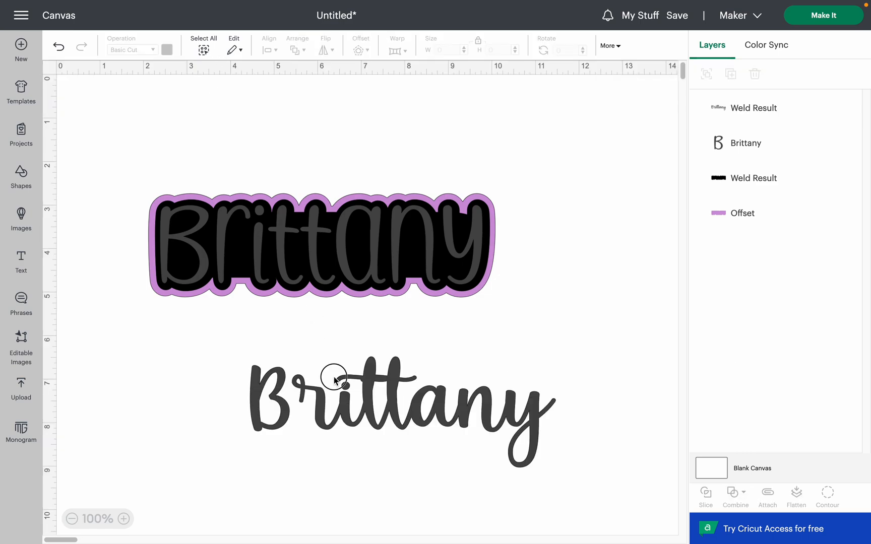
Create a 0.153 in offset with rounded corners around the welded script name.
click(334, 377)
click(364, 52)
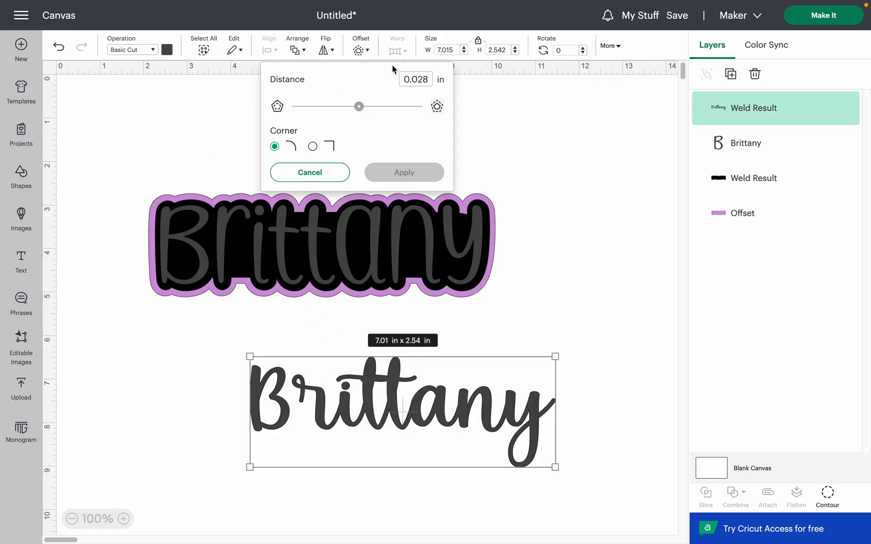
click(359, 106)
drag(359, 109, 366, 110)
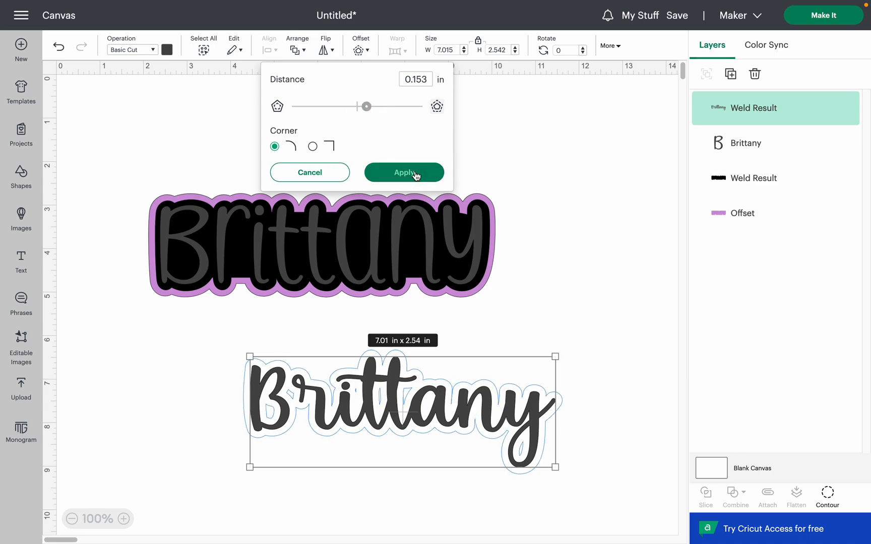
click(416, 173)
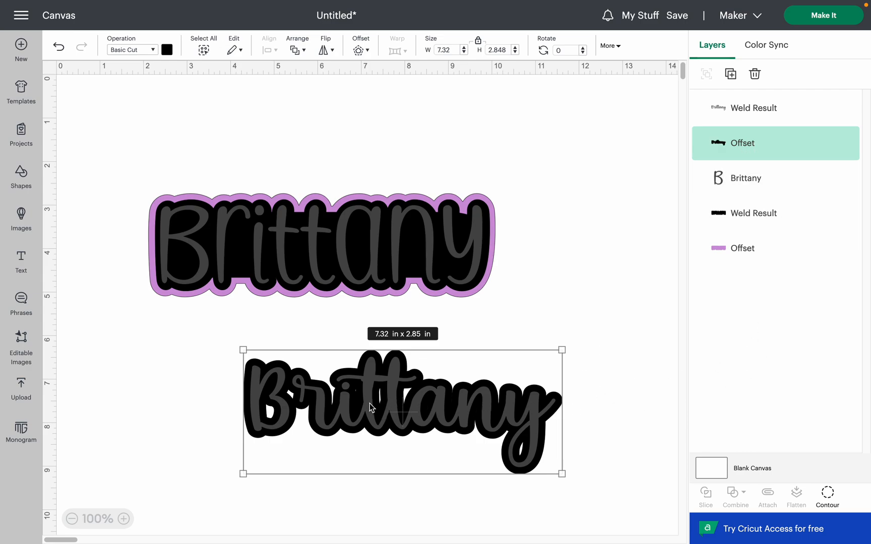
Hide all inner contours of the script name's offset to make a solid backing.
click(827, 497)
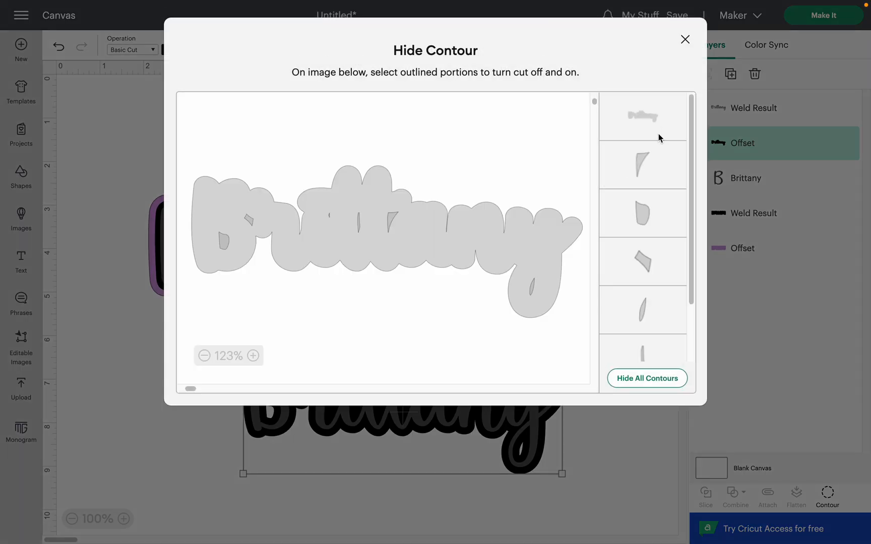
click(644, 379)
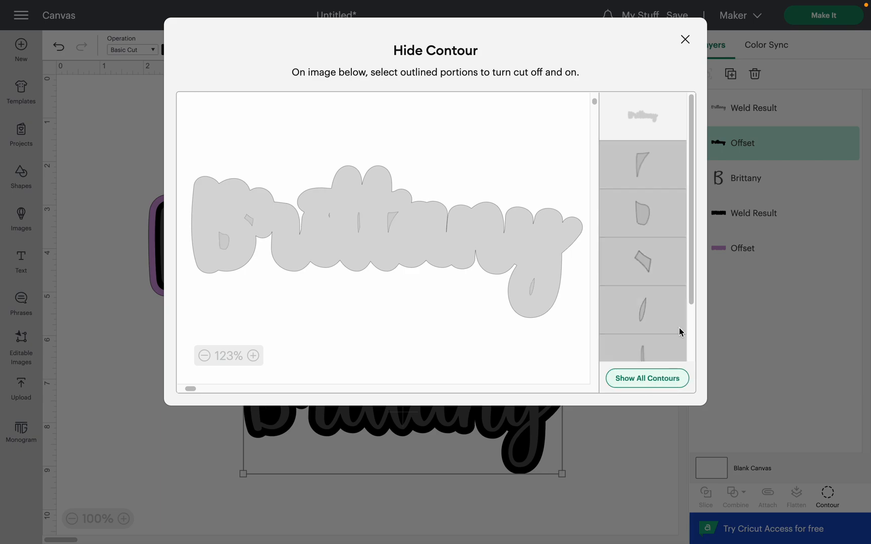
click(685, 39)
click(606, 384)
Move the whole layered design to the canvas's upper-left corner and lift the script name off its black backing.
drag(565, 267, 232, 154)
drag(296, 249, 149, 93)
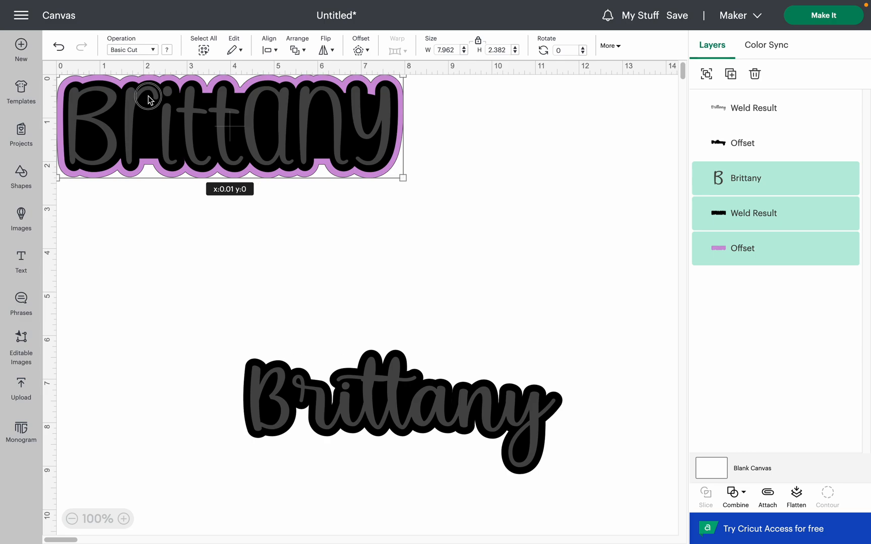
drag(383, 392, 397, 241)
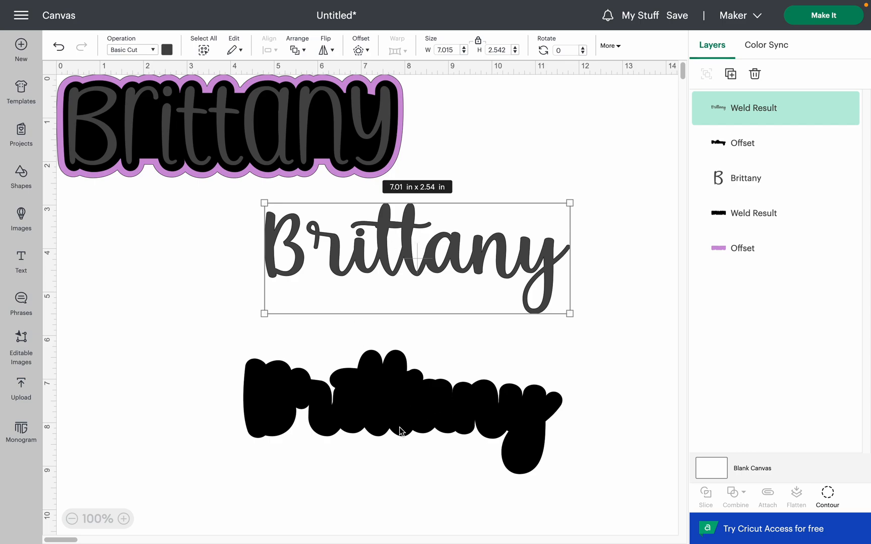
drag(403, 222, 394, 240)
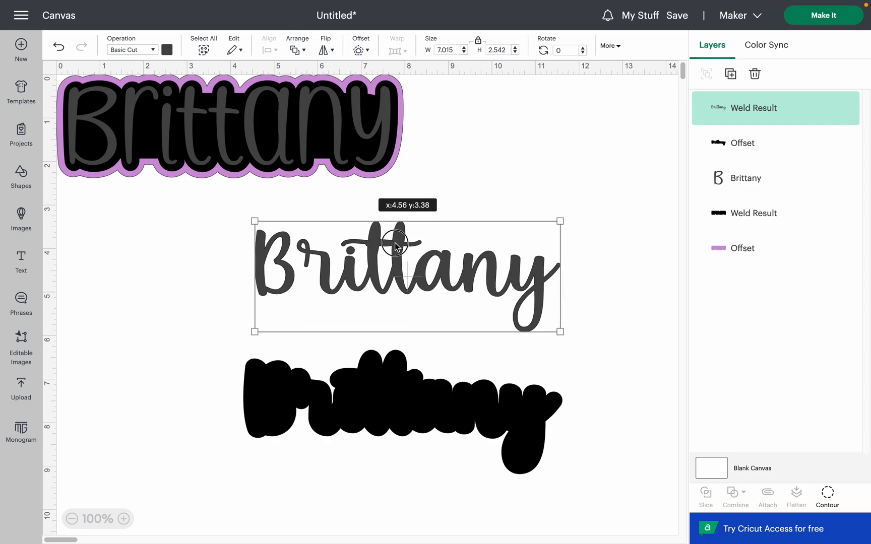
Change the welded script name's color to light purple and move it farther above the black backing.
click(167, 49)
click(179, 100)
drag(404, 267, 426, 197)
Shift the black script backing slightly up and left, and centre the purple name on it.
click(391, 395)
drag(391, 395, 348, 370)
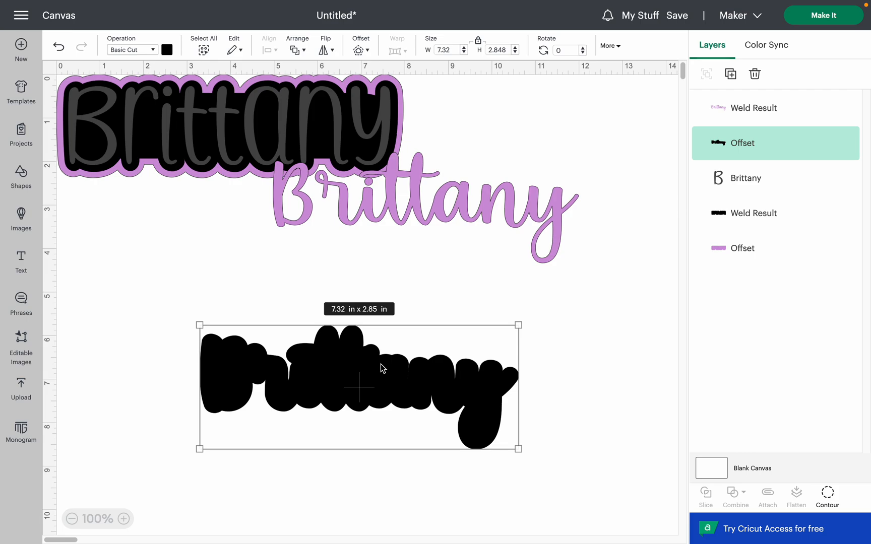
drag(403, 209, 373, 280)
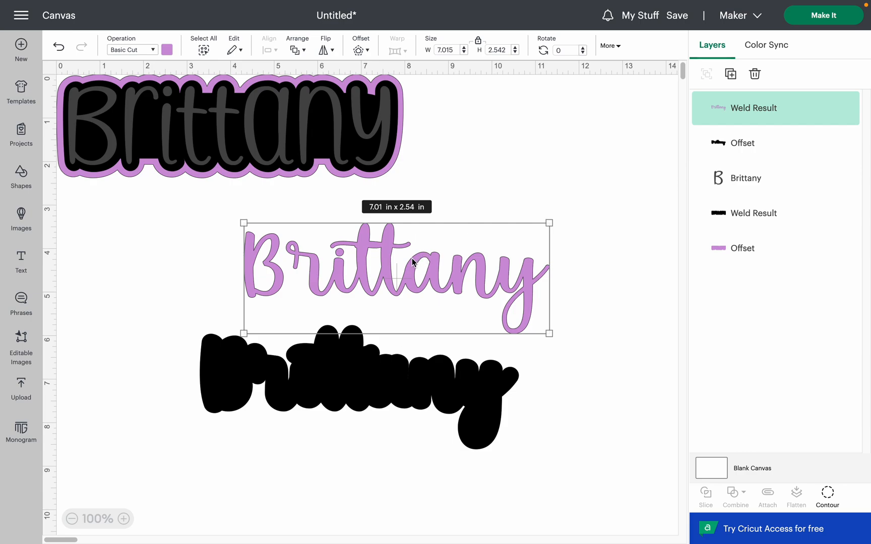
drag(435, 281, 398, 381)
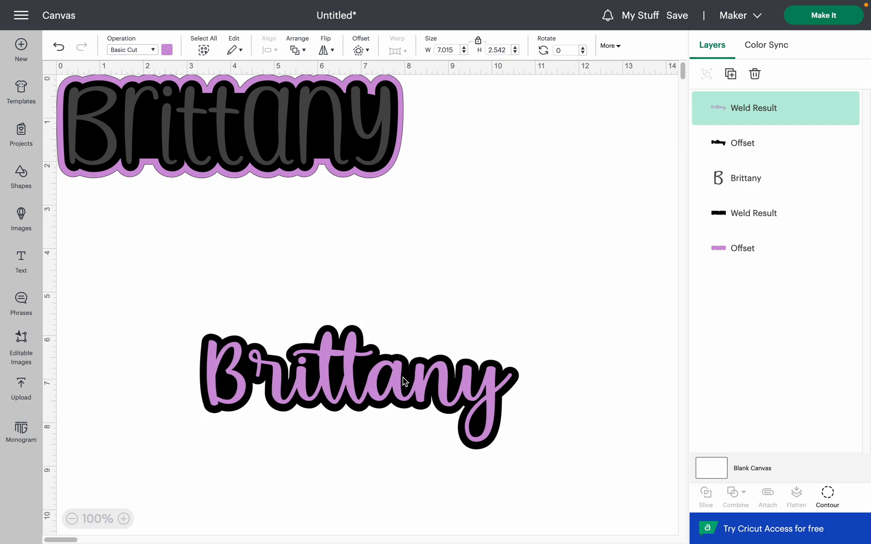
Move the purple script name off its black backing, then place it back centred on the black shape.
click(485, 260)
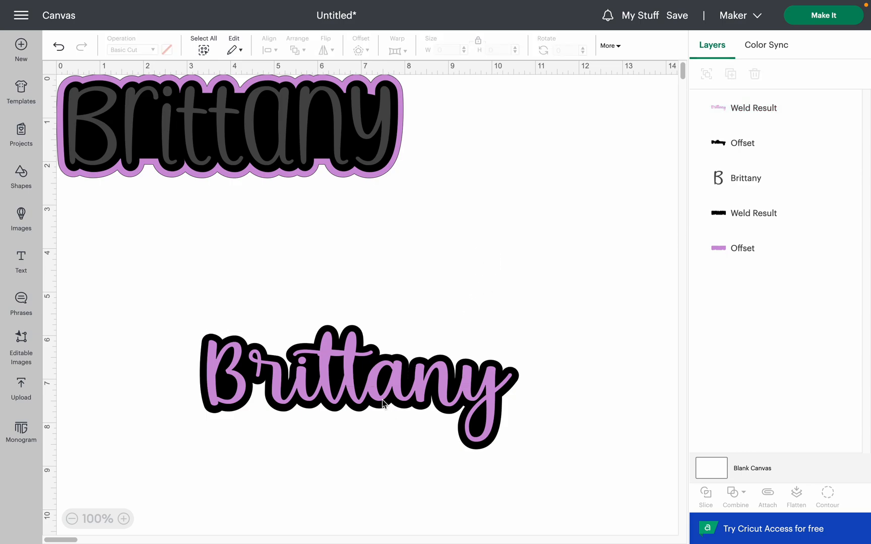
drag(376, 398, 375, 397)
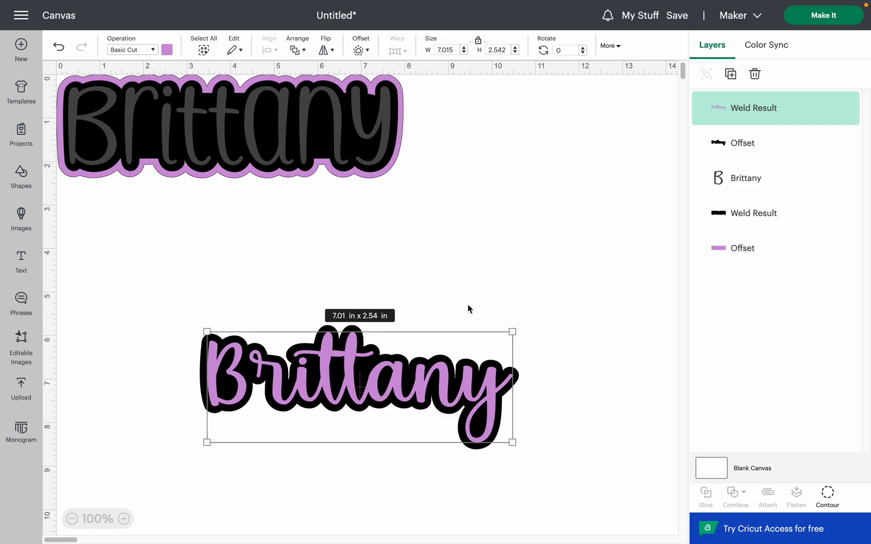
drag(436, 381, 473, 255)
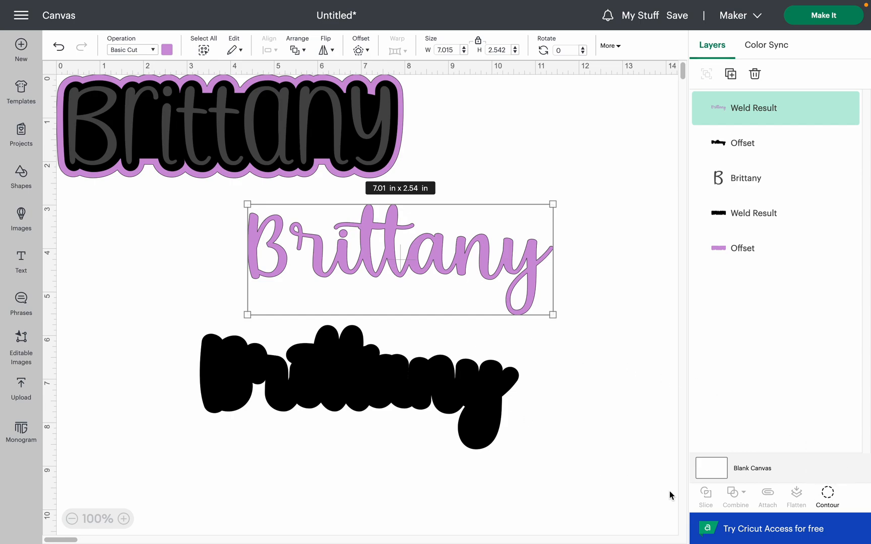
drag(481, 261, 499, 274)
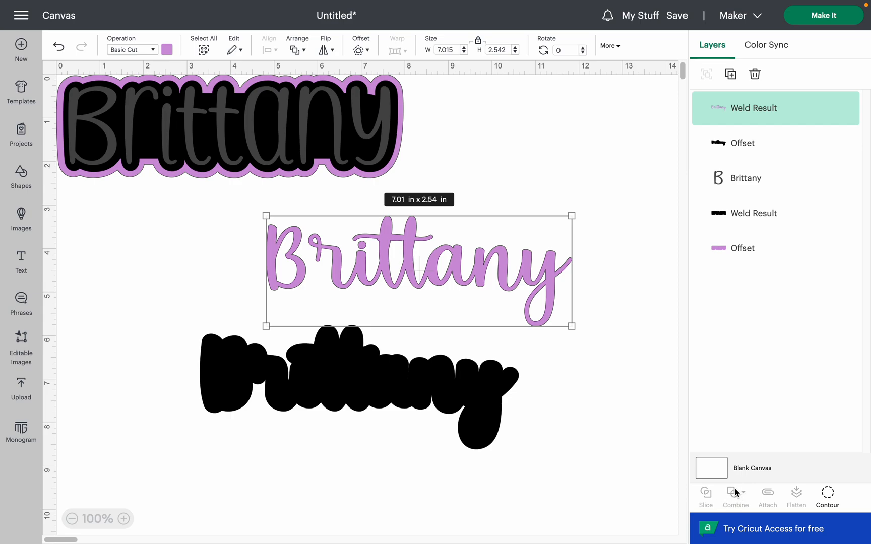
drag(410, 257, 348, 369)
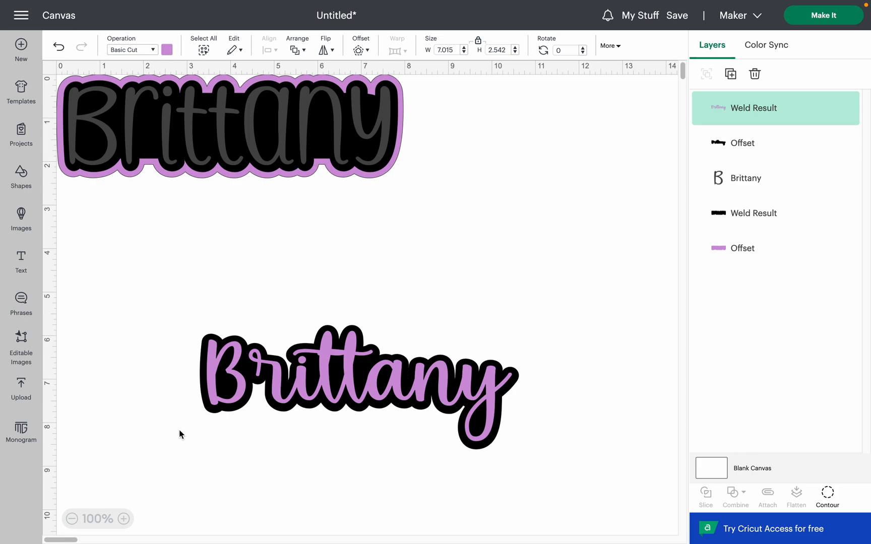